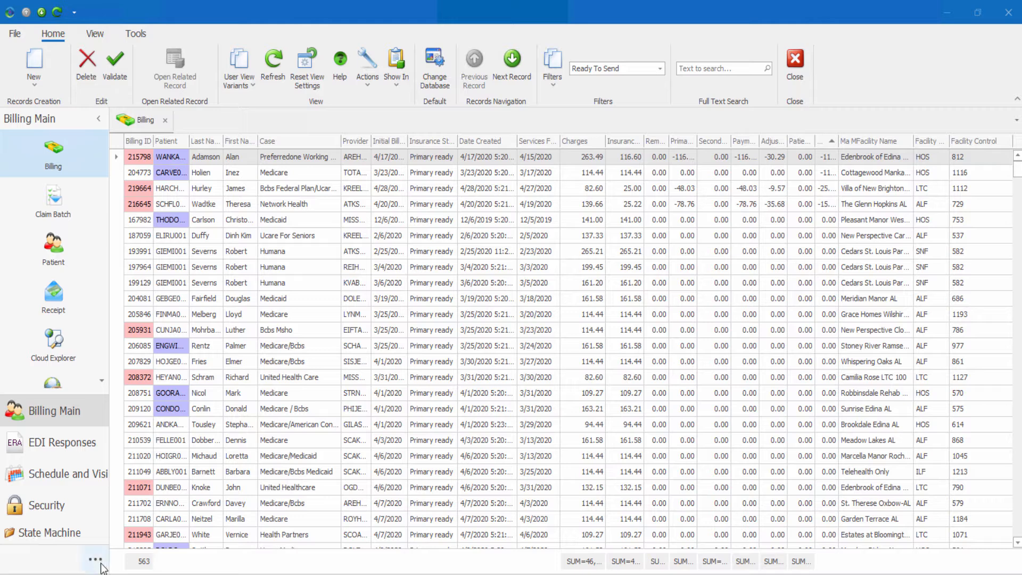
Step: Collapse the navigation pane's module groups into small icons by showing fewer buttons repeatedly
click(96, 560)
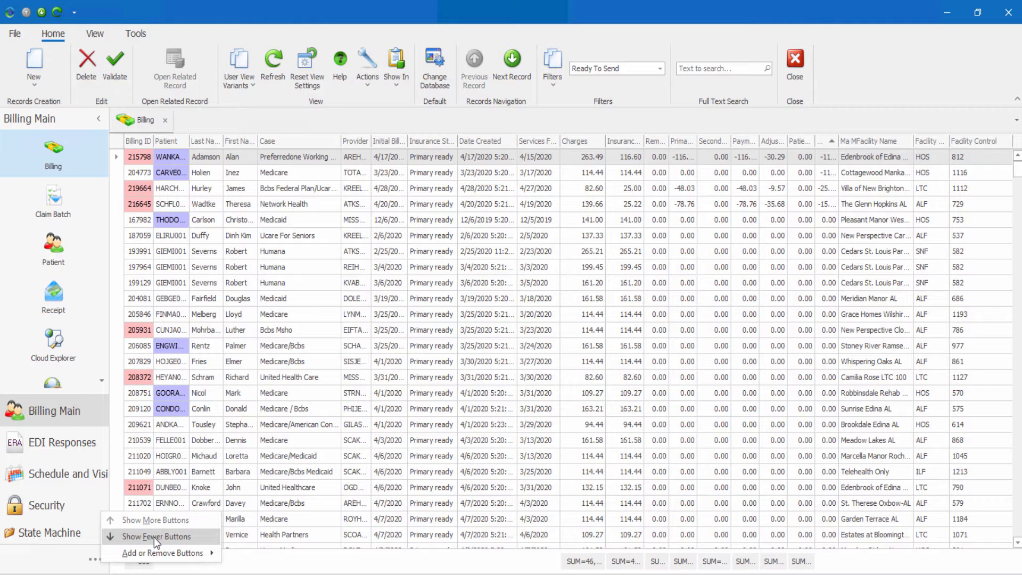
click(154, 537)
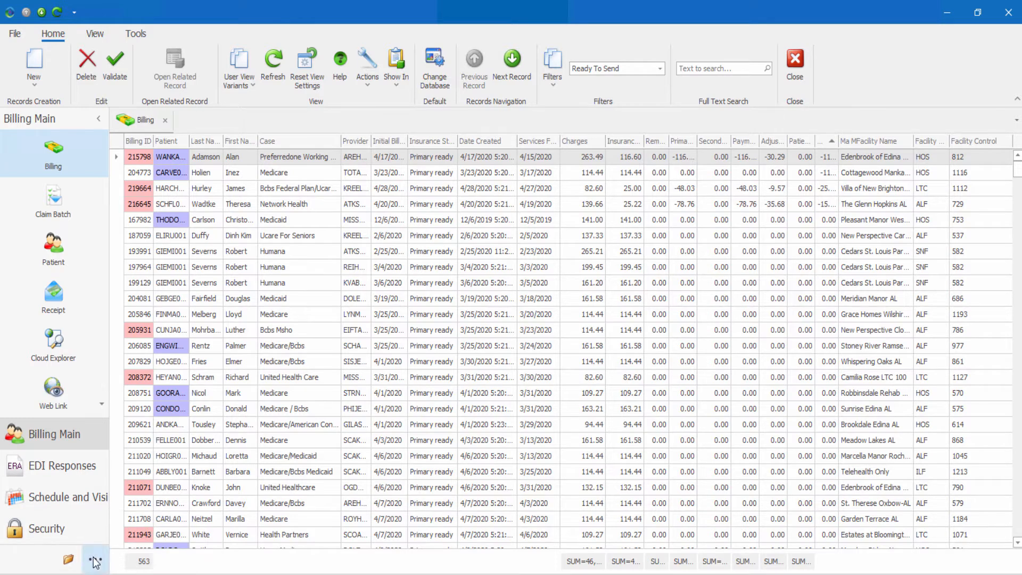
click(95, 559)
click(145, 532)
click(95, 559)
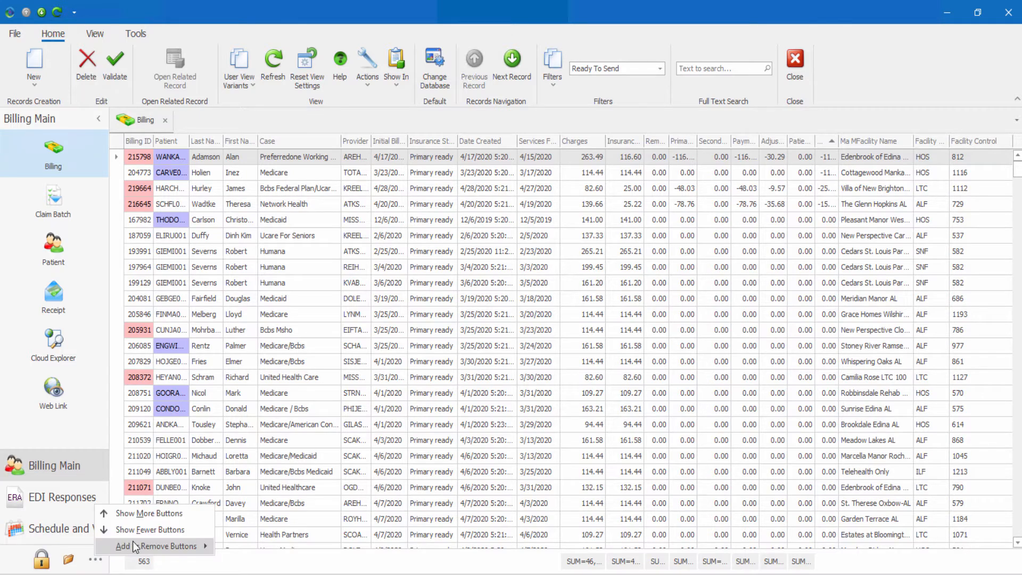
click(145, 534)
click(96, 559)
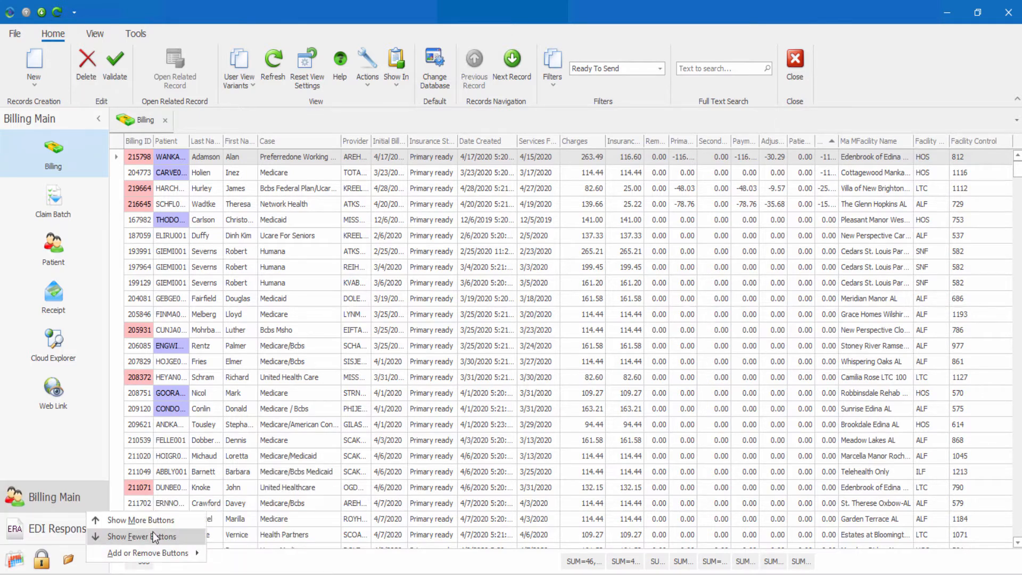
click(152, 532)
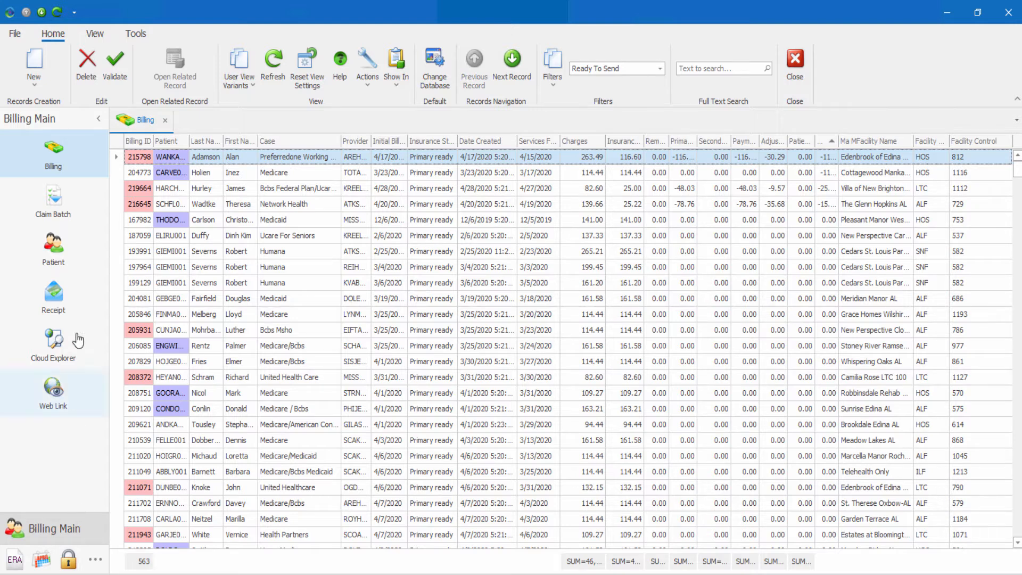
Step: Open the Patient module and open one of the Adams patients' records from the list
click(65, 260)
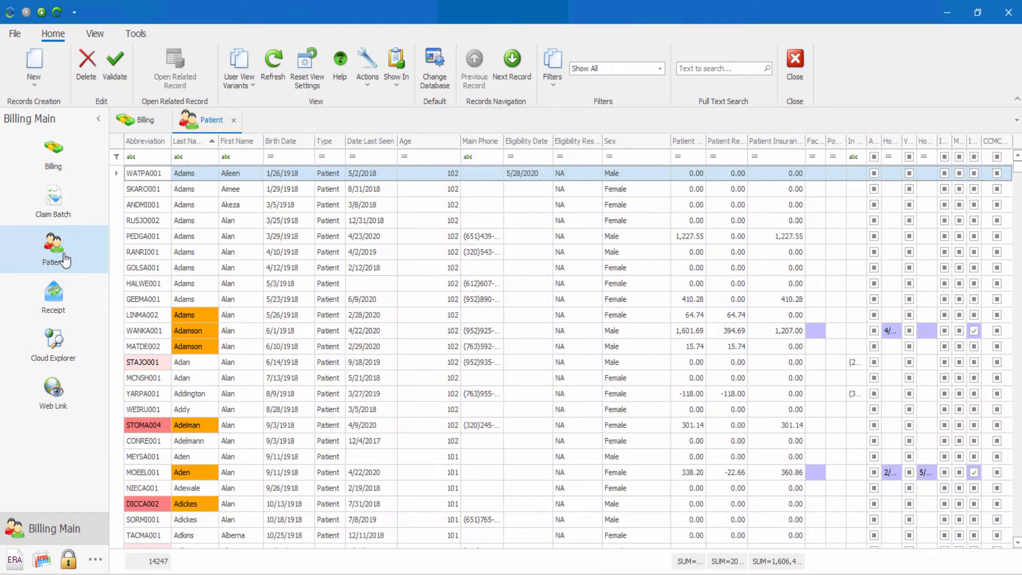
click(195, 271)
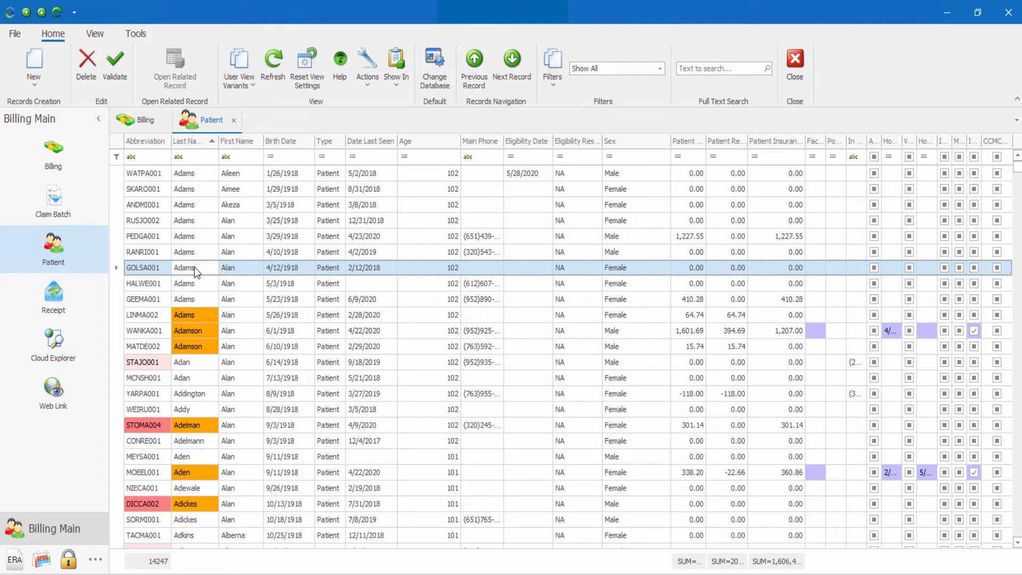
double_click(194, 266)
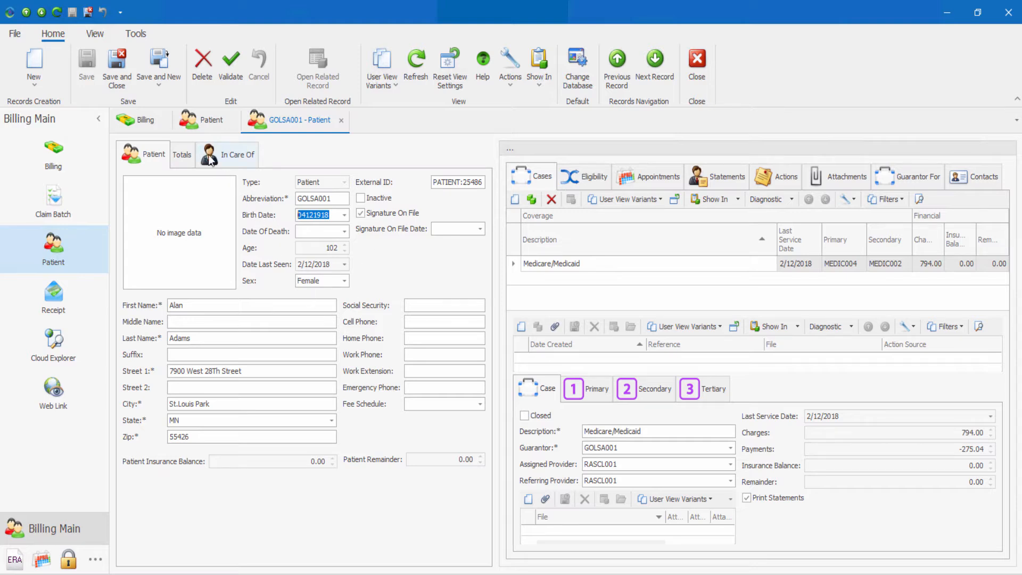
Step: Browse the patient record's Totals and In Care Of tabs and its Eligibility through Contacts tabs
click(179, 160)
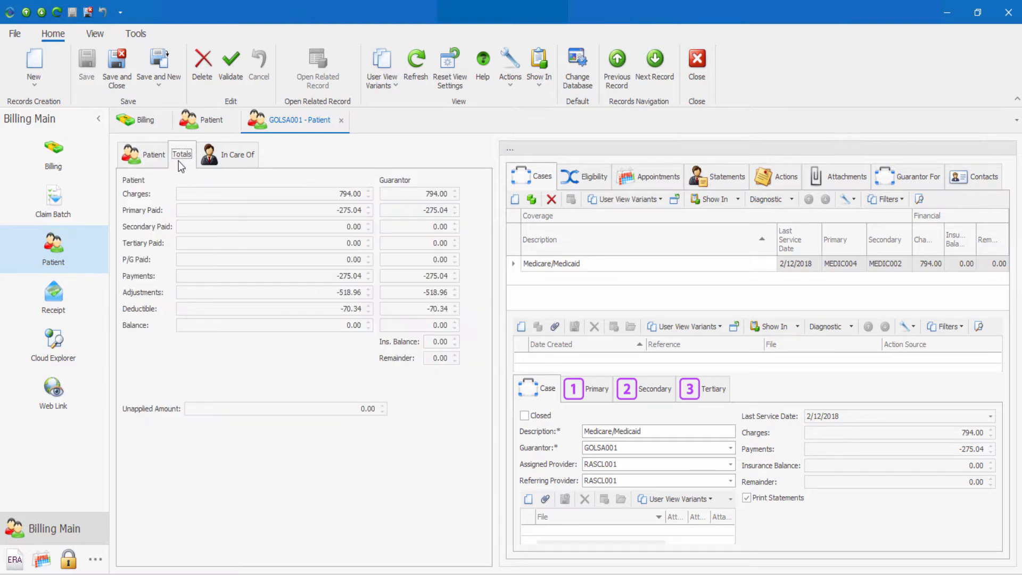
click(220, 159)
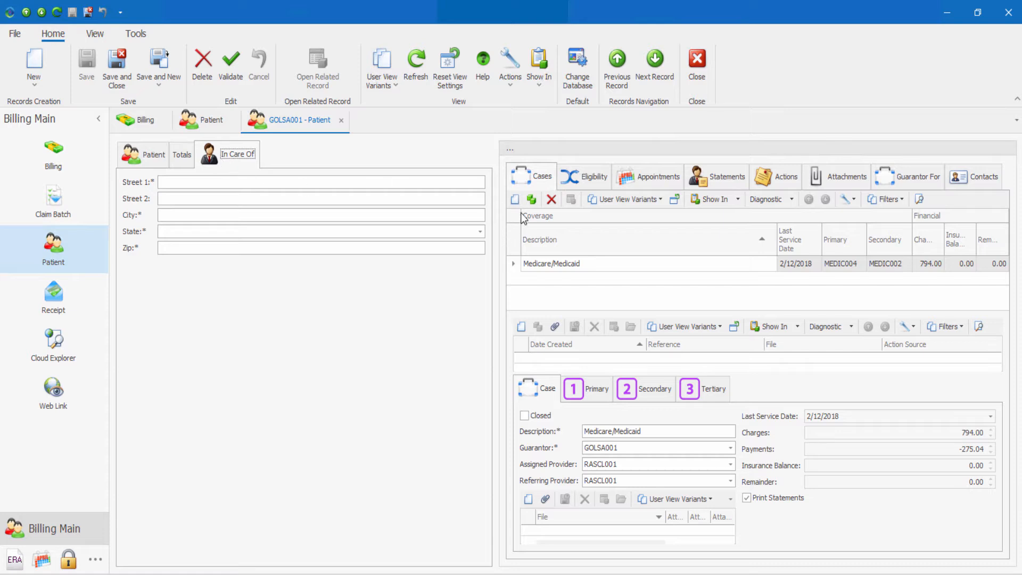
click(573, 185)
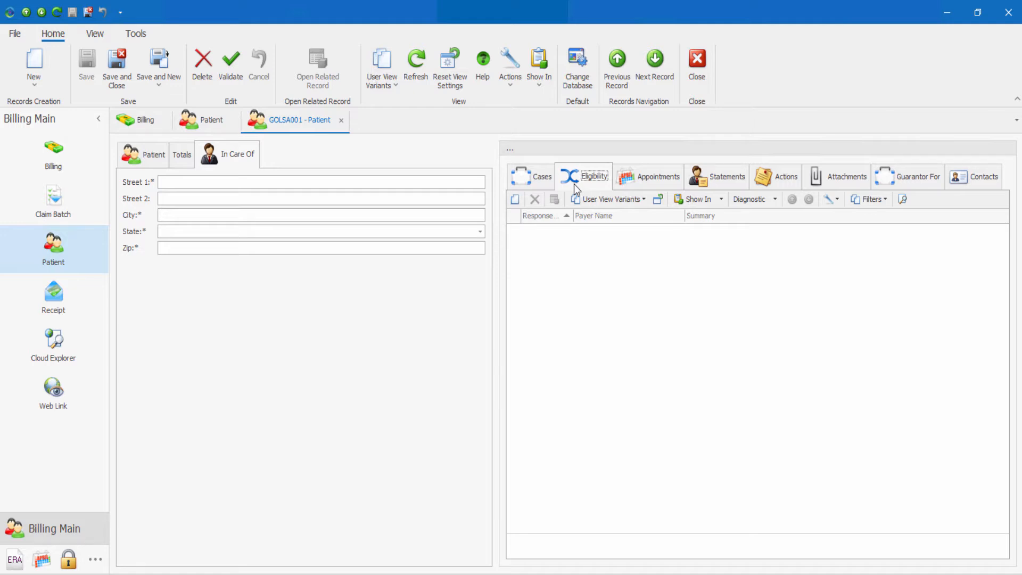
click(640, 178)
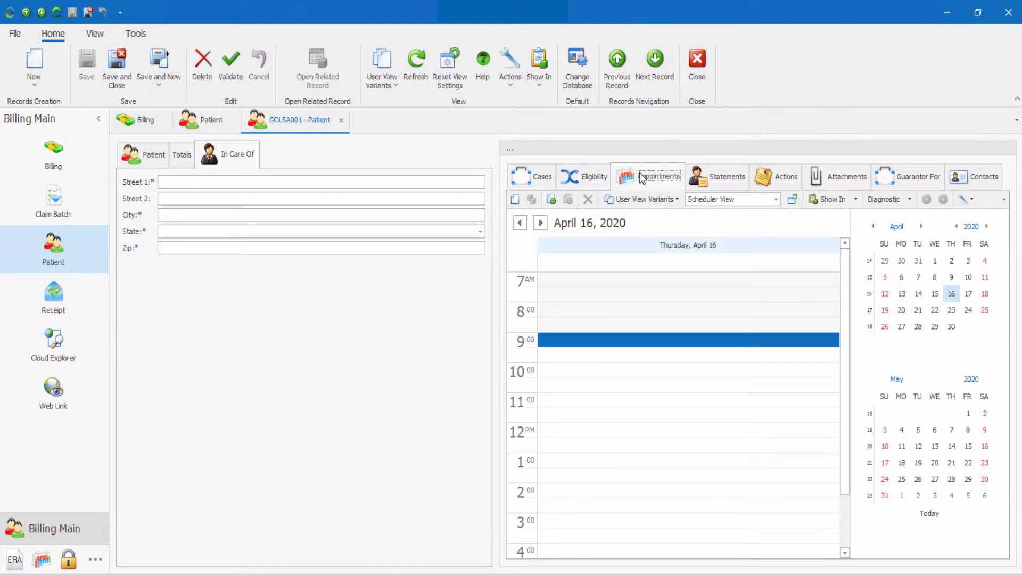
click(721, 182)
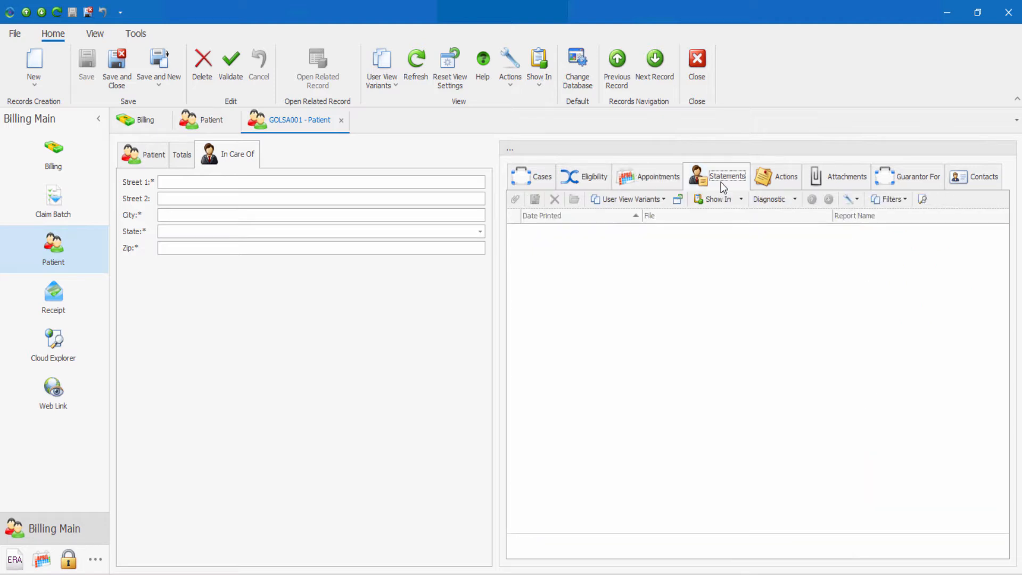
click(775, 181)
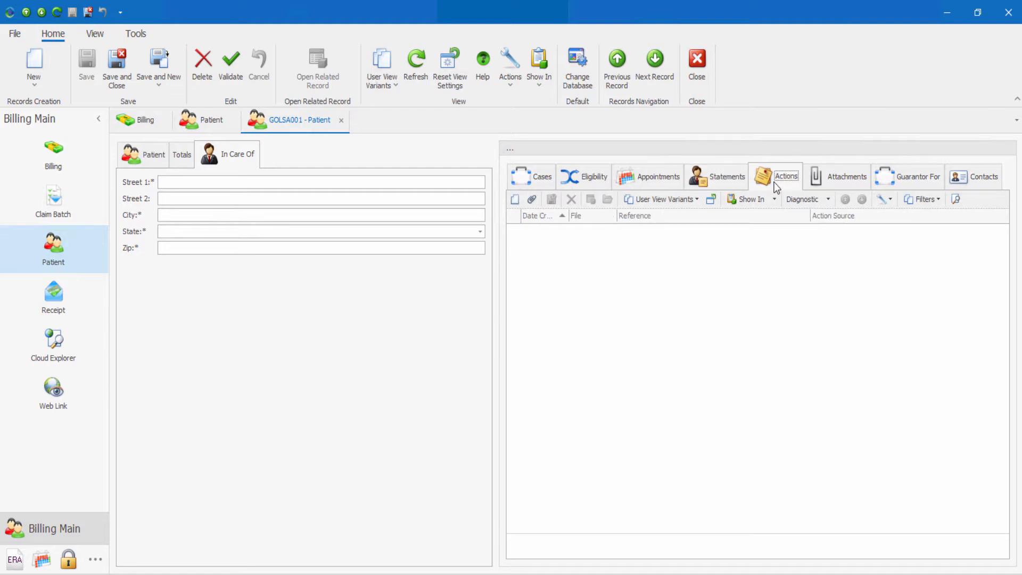
click(839, 177)
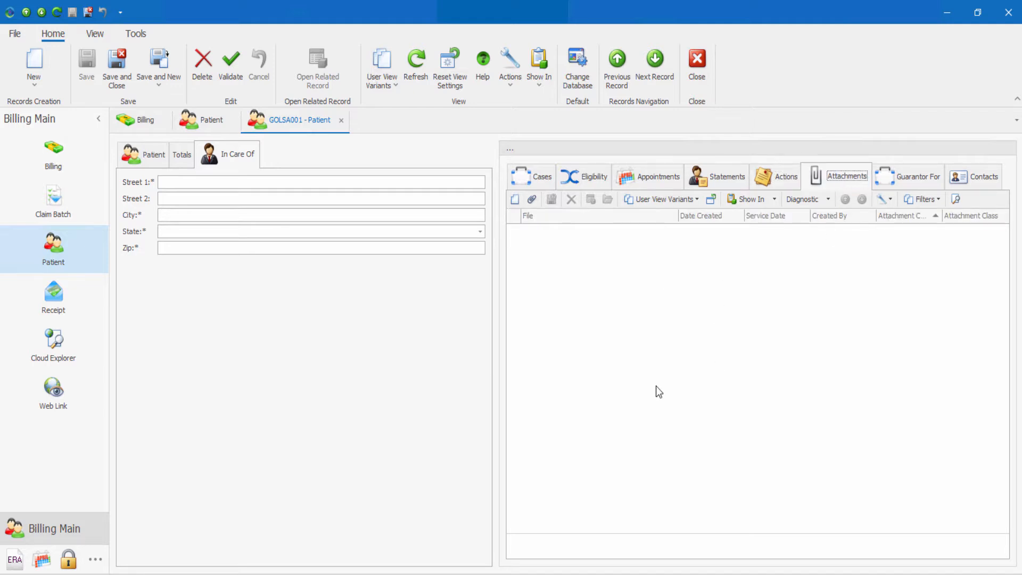
click(908, 181)
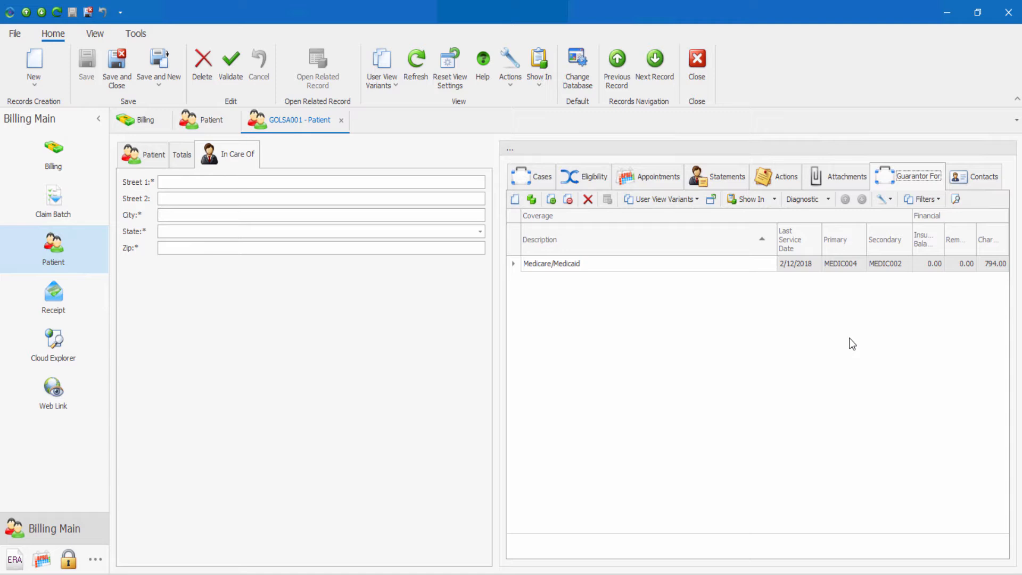
click(961, 184)
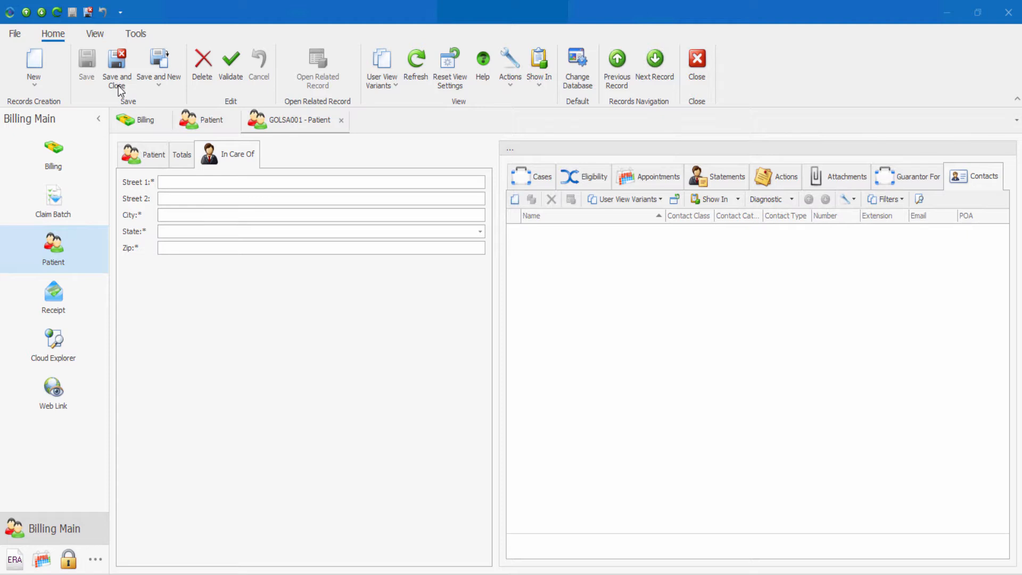
Step: Return to the Patient list and browse the available Show In reports
click(168, 95)
click(213, 120)
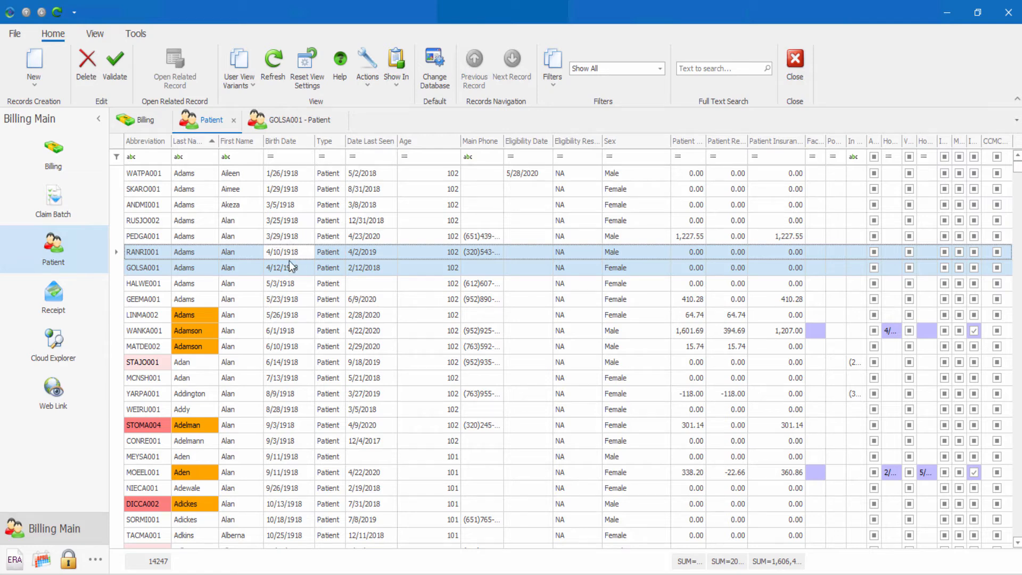
click(399, 85)
mouse_move(411, 133)
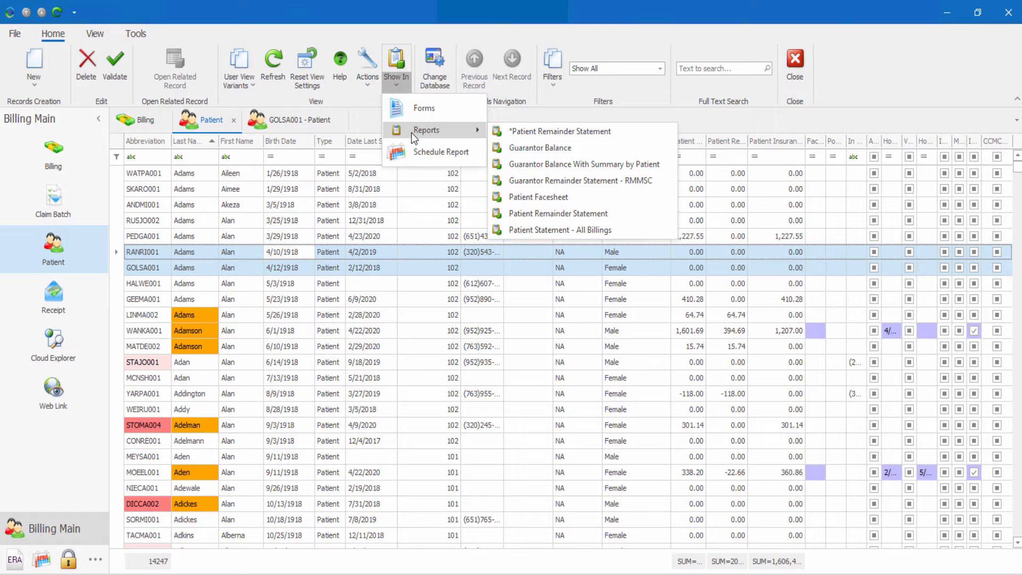
Step: Select the patient's row and open the patient's full ledger
click(337, 274)
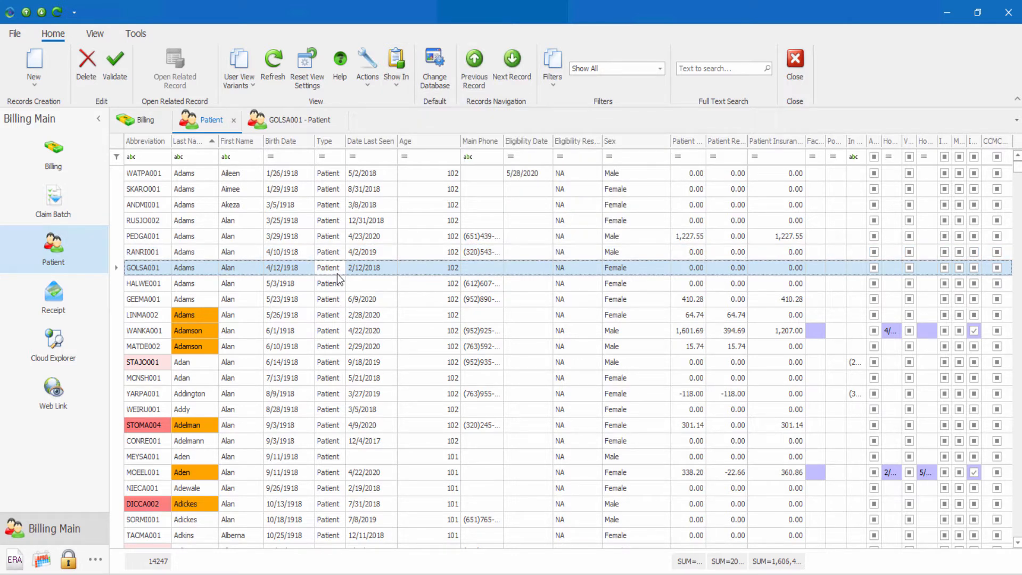
click(366, 82)
mouse_move(371, 107)
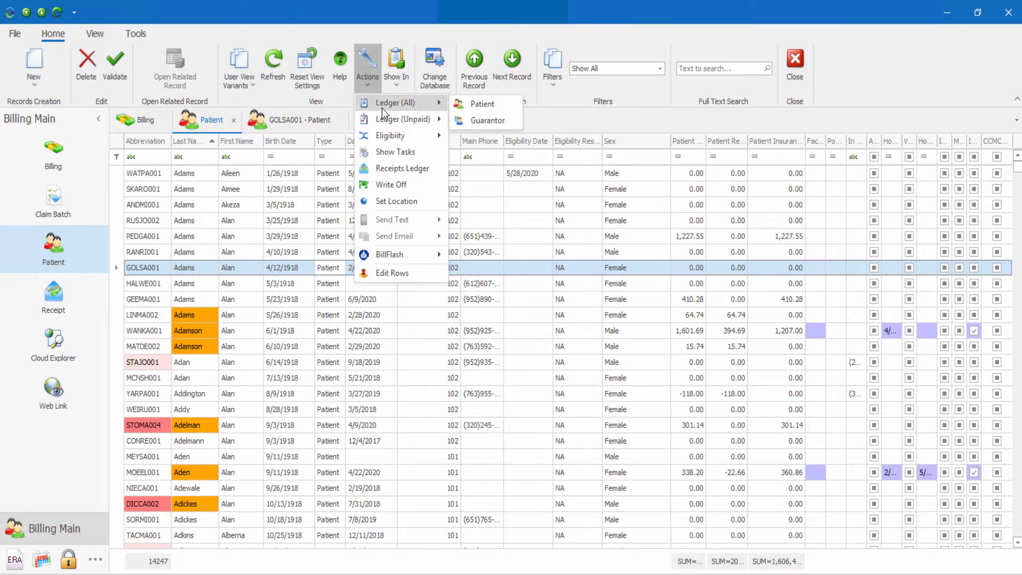
click(468, 104)
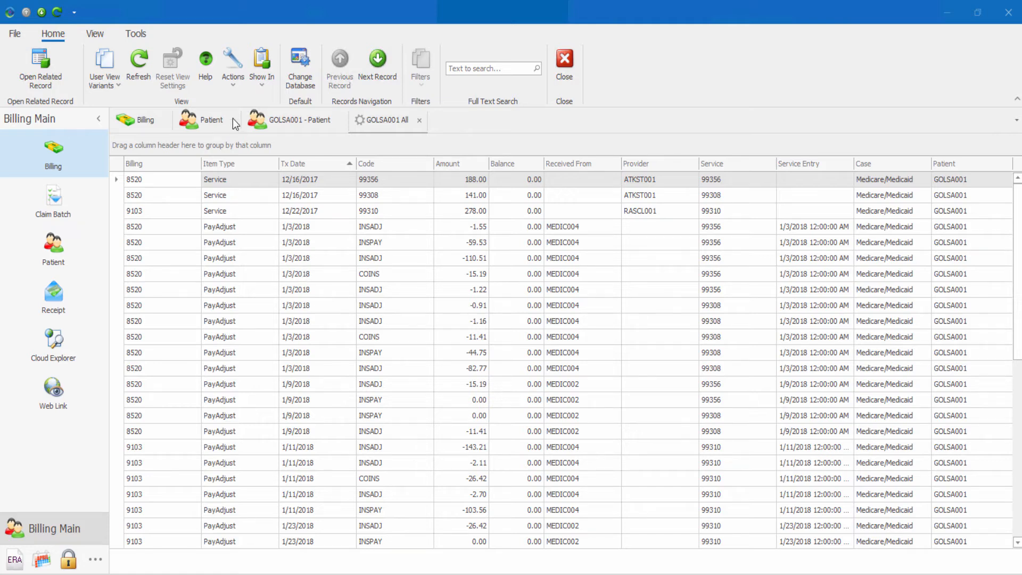
Step: Switch to the Billing module and open the first billing record for review, then close it
click(280, 127)
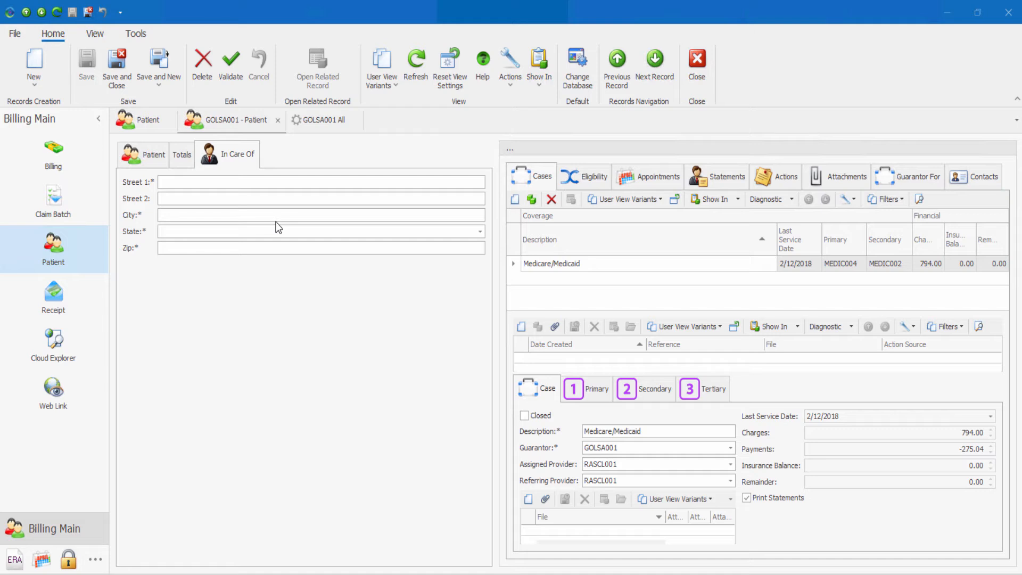
click(46, 174)
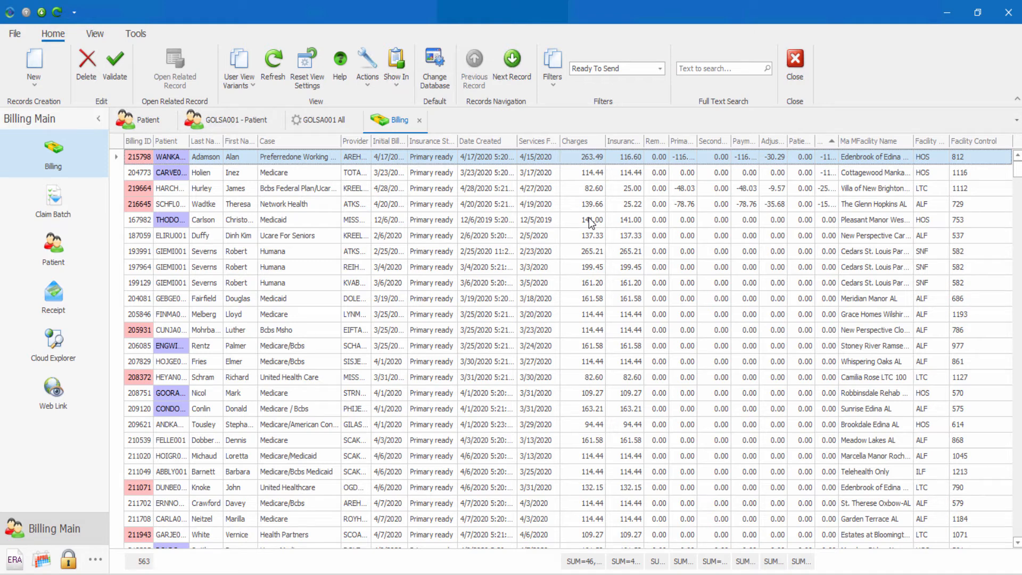
click(297, 157)
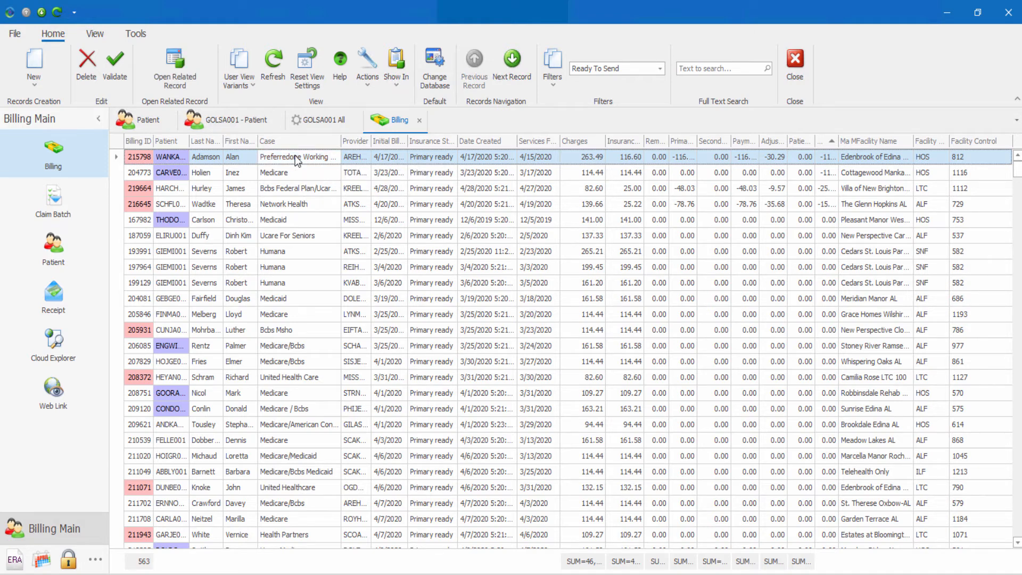
double_click(297, 157)
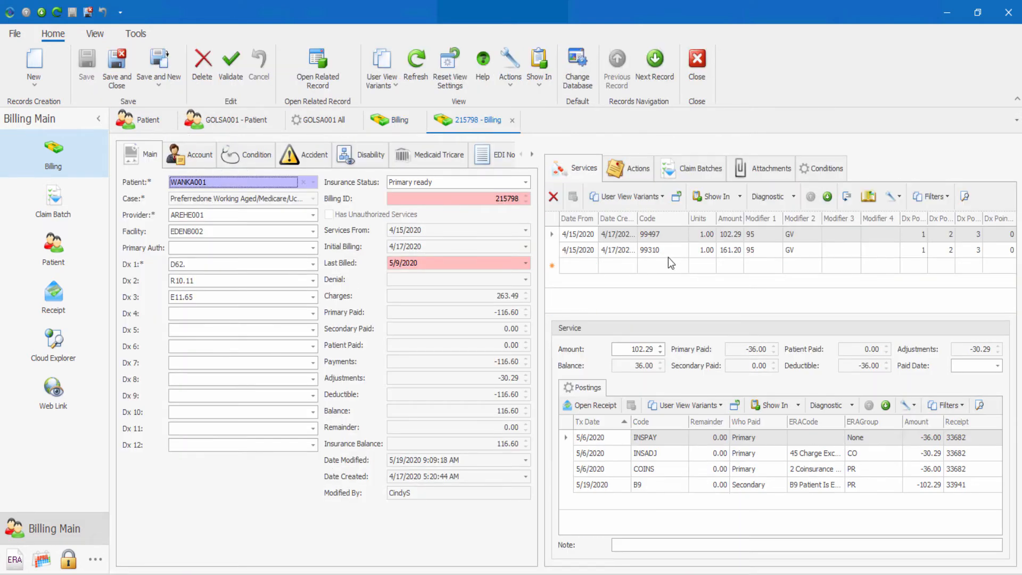
key(Escape)
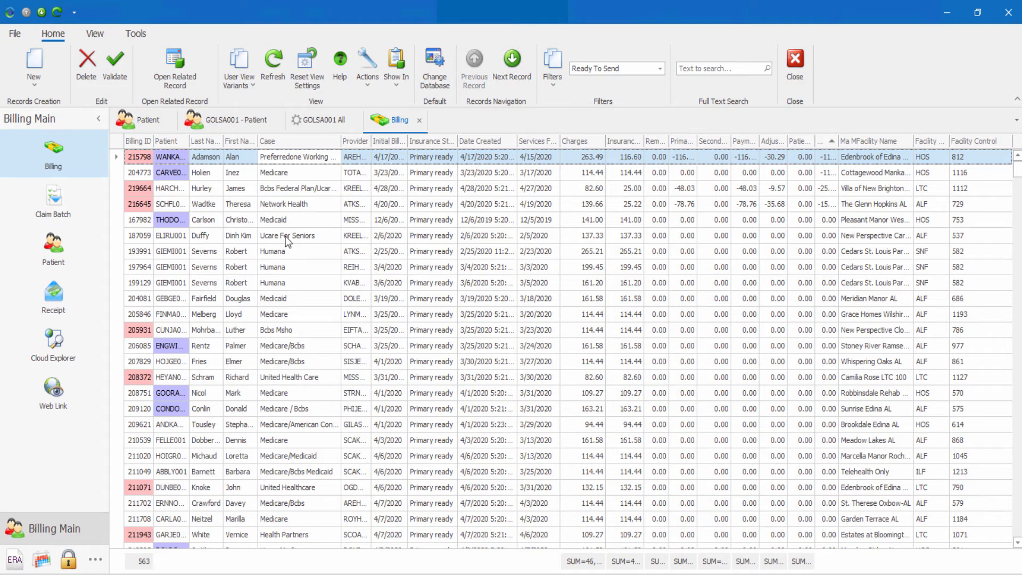
Step: Create a new billing from the selected billing record and close it
click(35, 62)
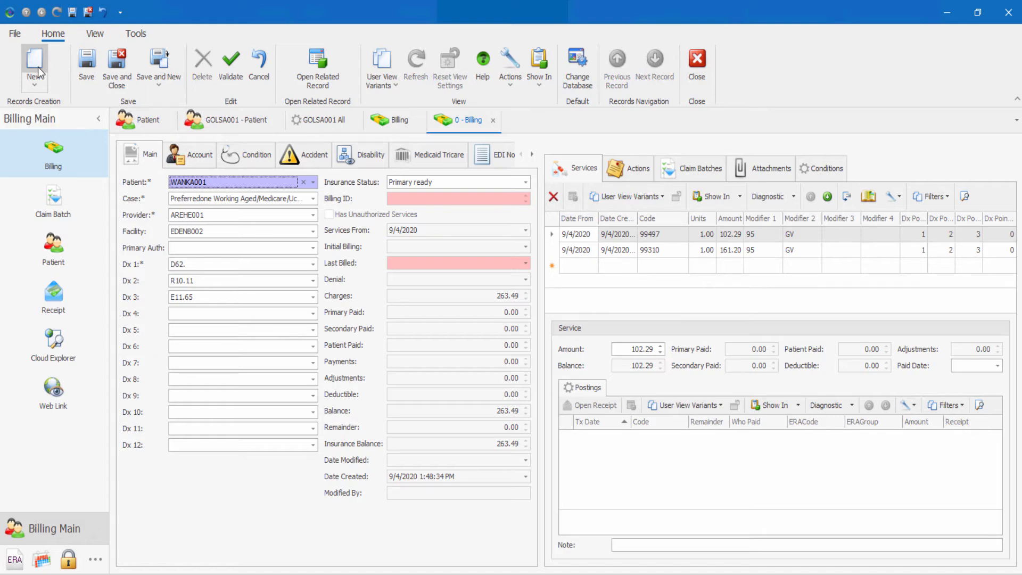
key(Escape)
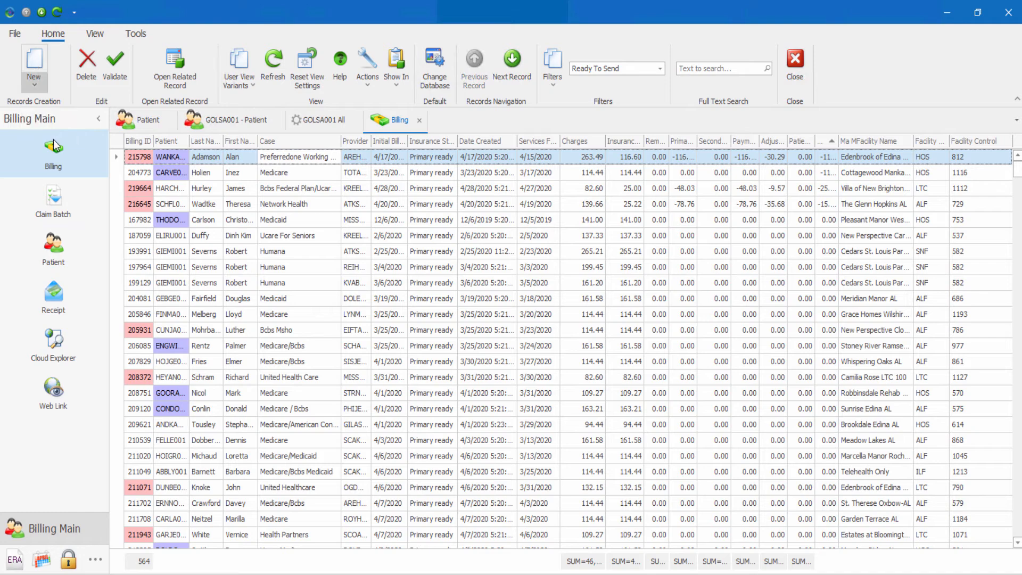
Step: Create a new billing for the selected patient from the Patient list
click(133, 123)
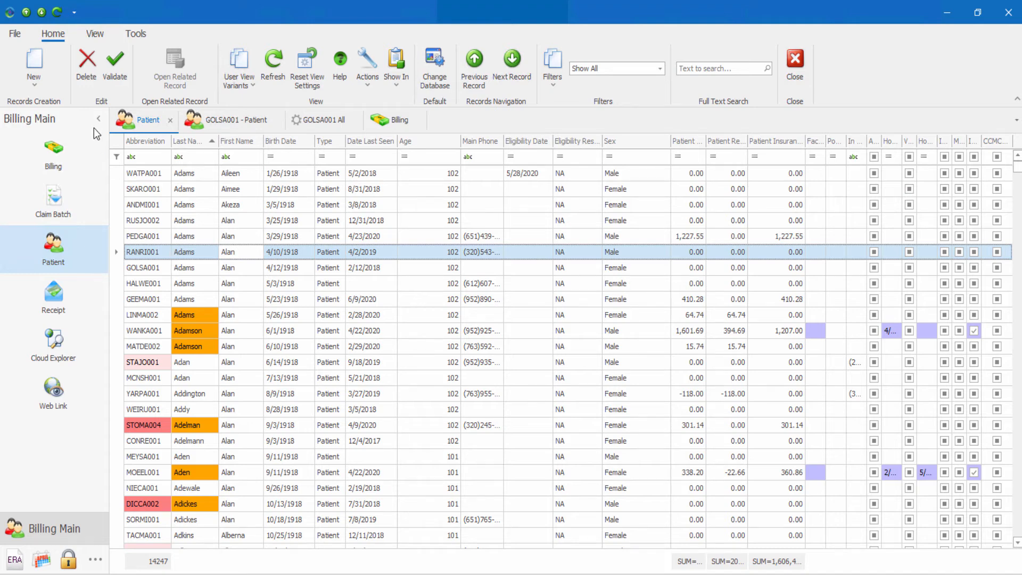
click(38, 79)
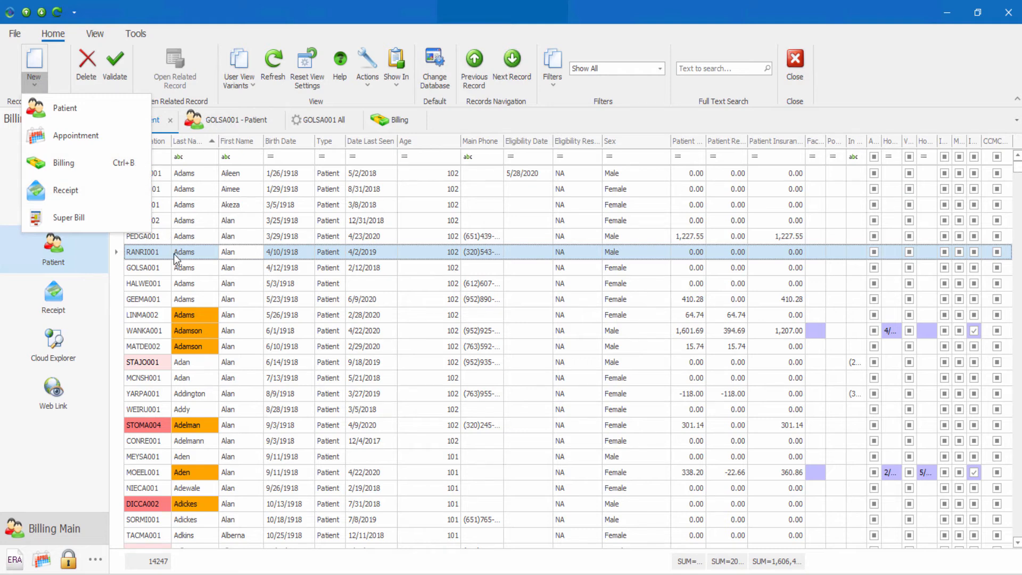
click(97, 166)
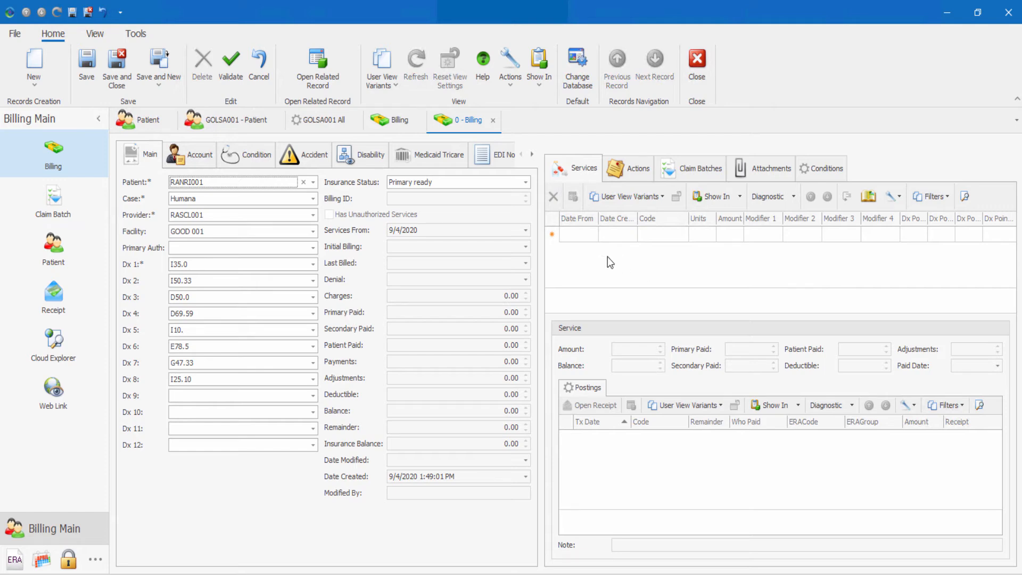
Step: Return to the Billing list and review its Actions menu
click(374, 127)
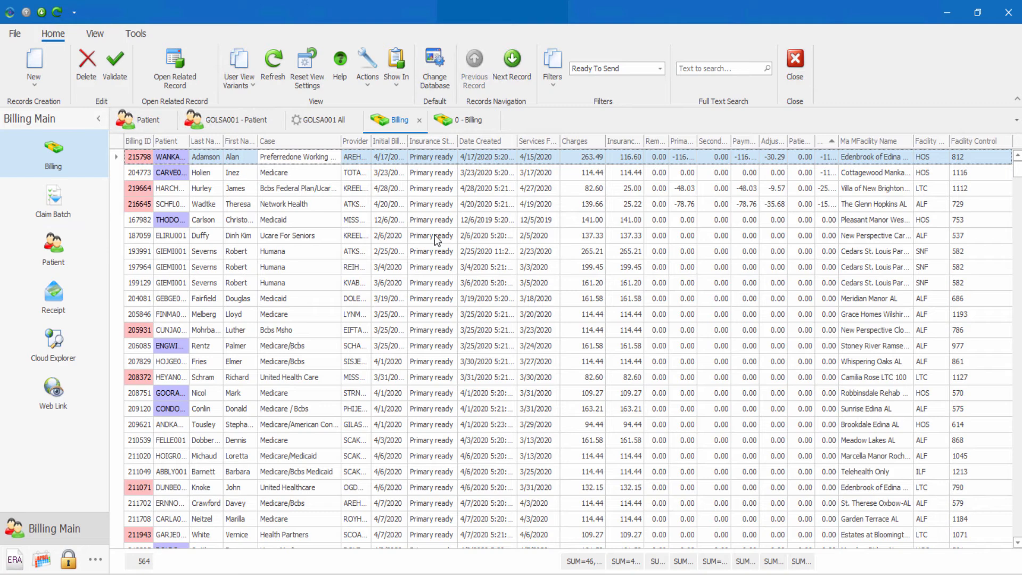
click(372, 81)
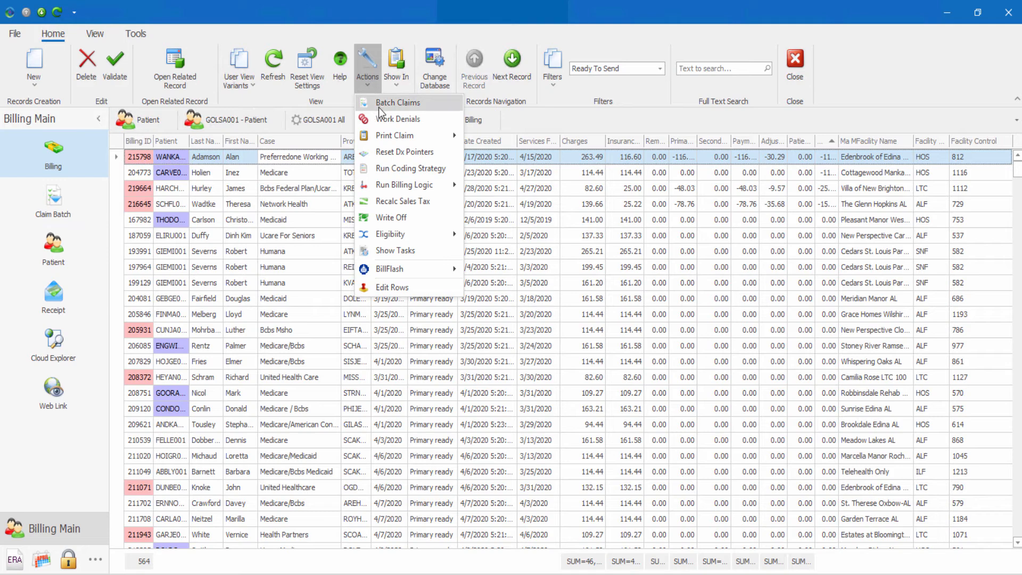
click(369, 67)
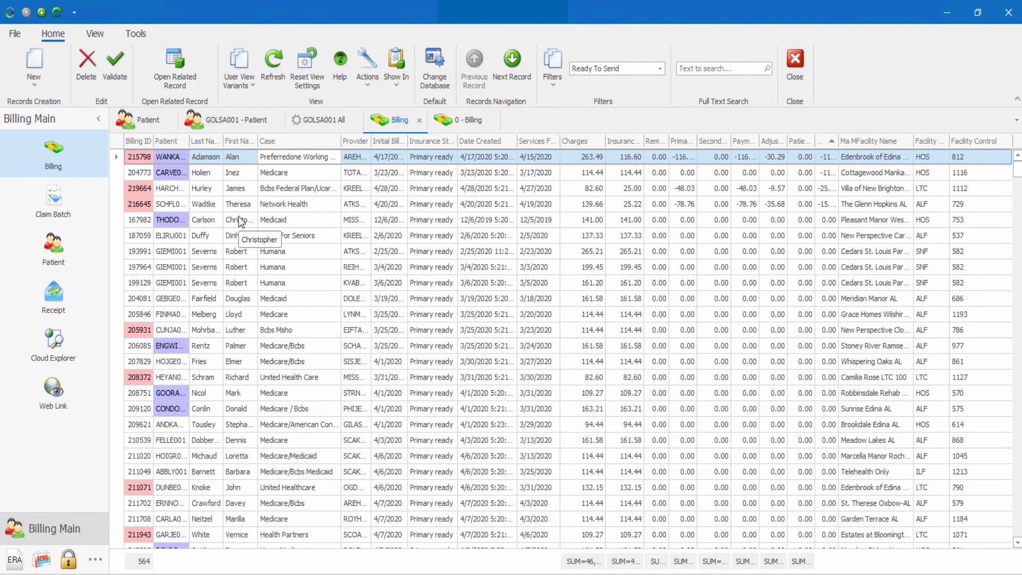
Step: Switch to the Claim Batch module, select the Paper batch and review the Actions menu's Print form options
click(40, 217)
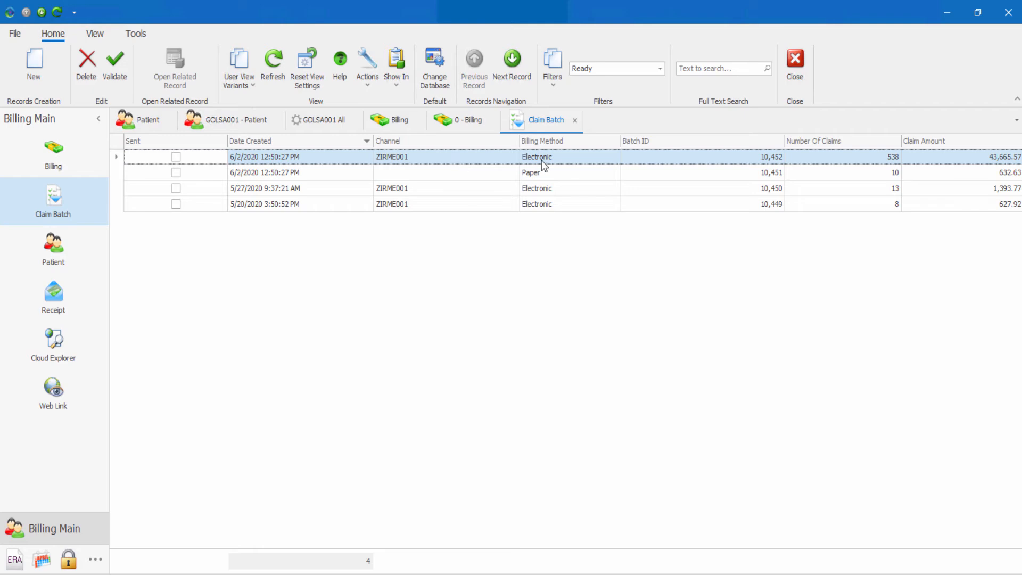
click(366, 85)
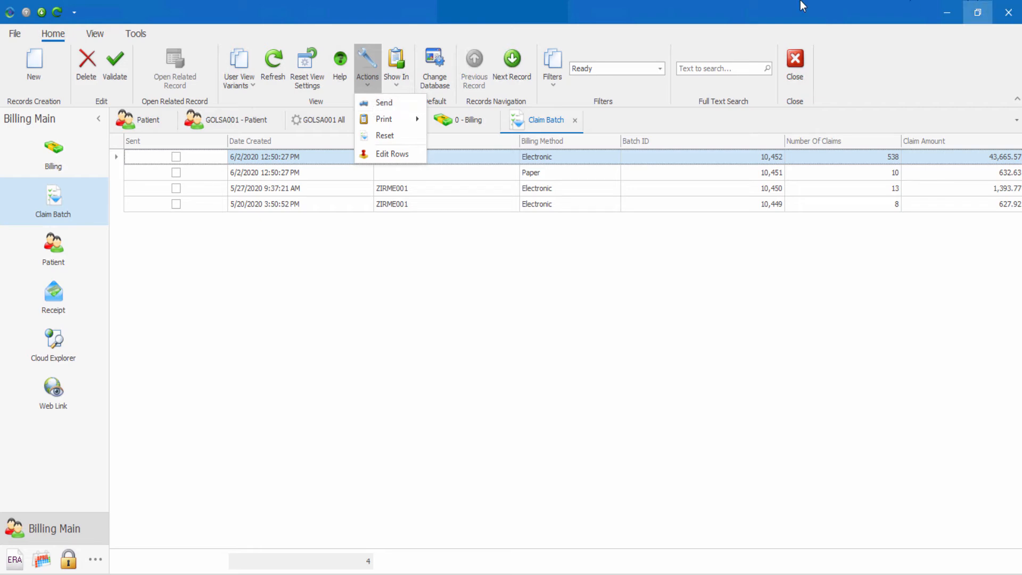
click(488, 177)
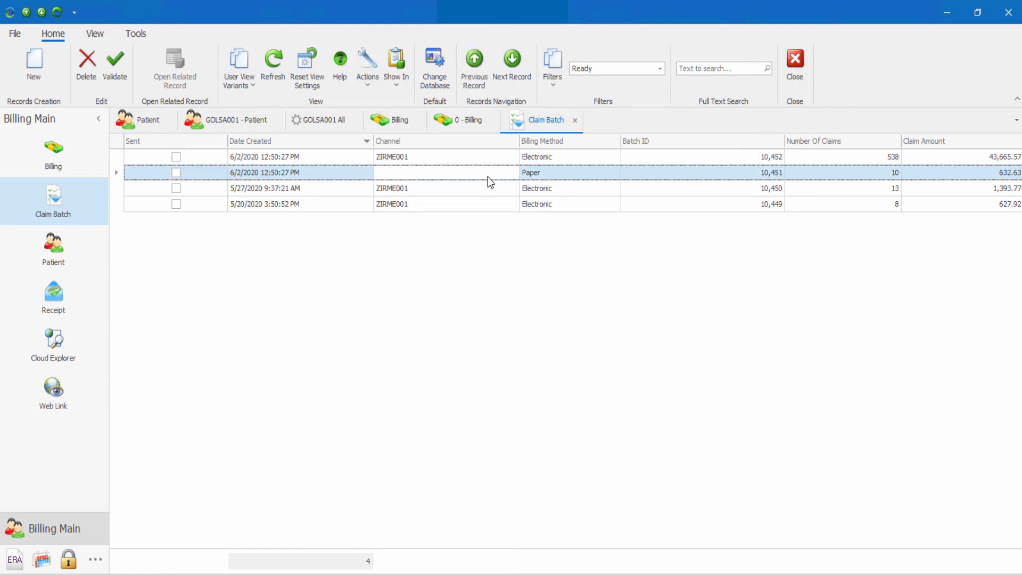
click(366, 91)
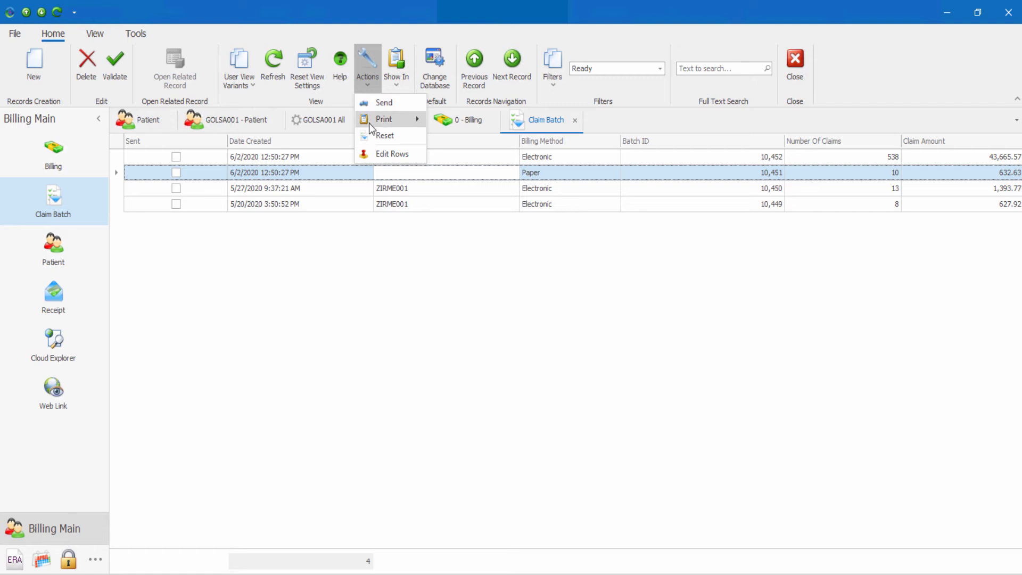
mouse_move(369, 124)
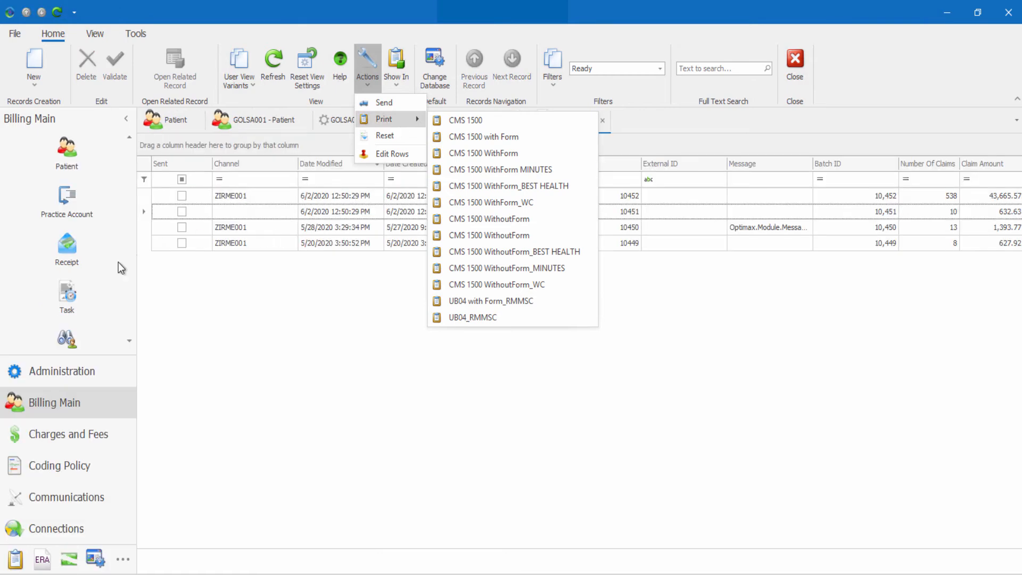
Step: Open the Receipt module, then switch the navigation pane to the EDI Responses group
click(97, 263)
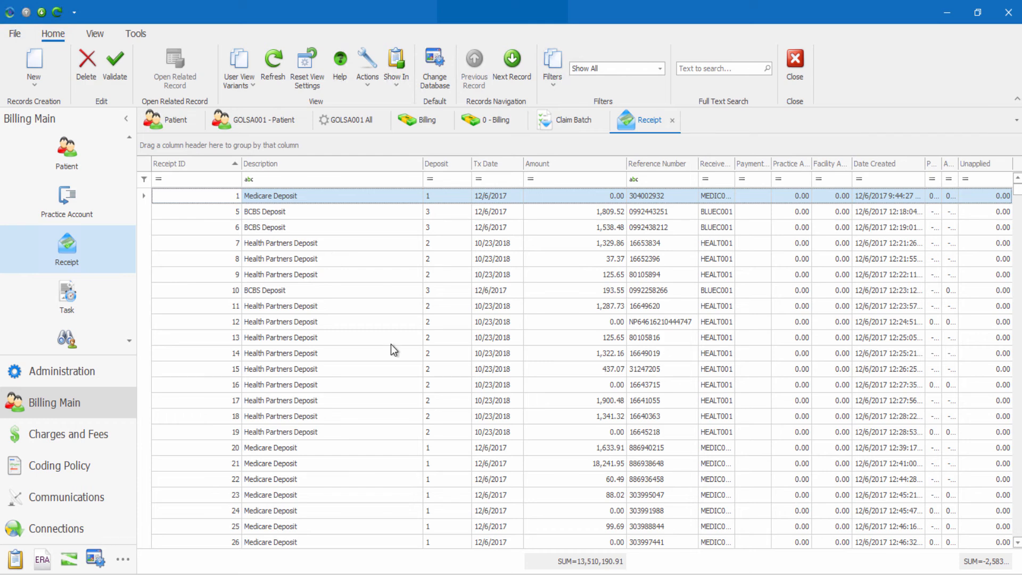
click(37, 562)
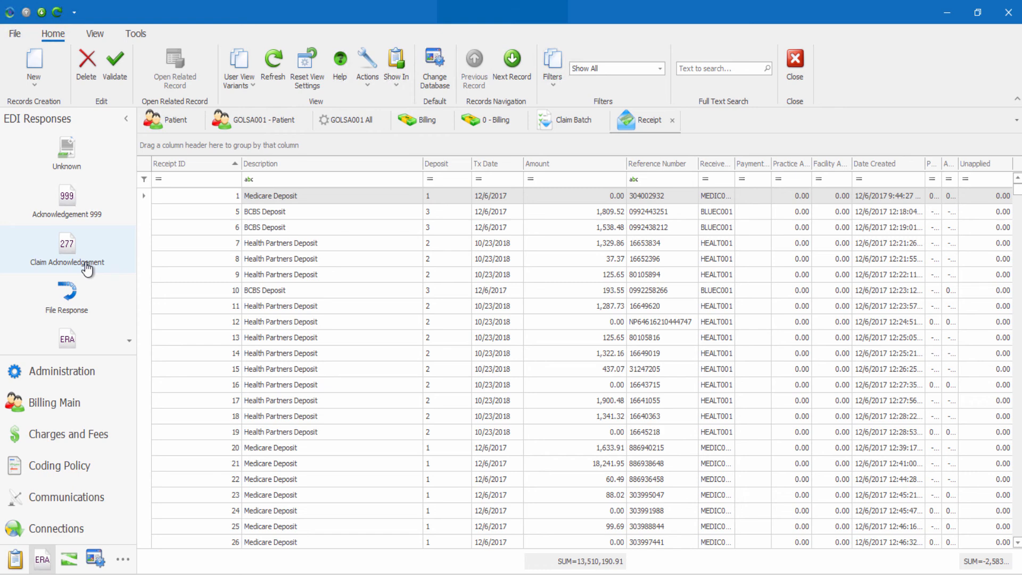
Step: Browse the EDI Responses module list and open the Unknown responses view
scroll(87, 268, down, 2)
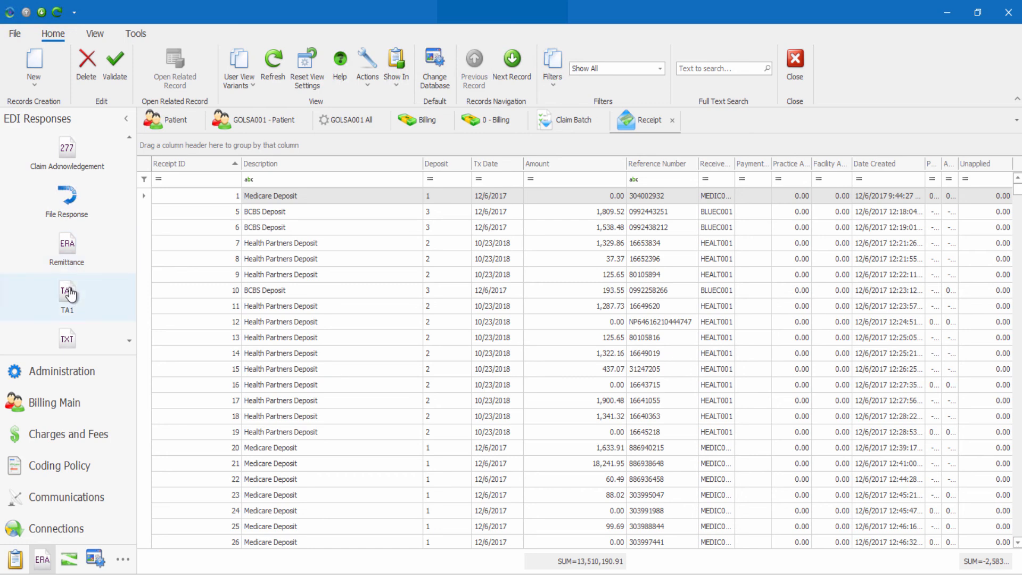
scroll(70, 304, down, 1)
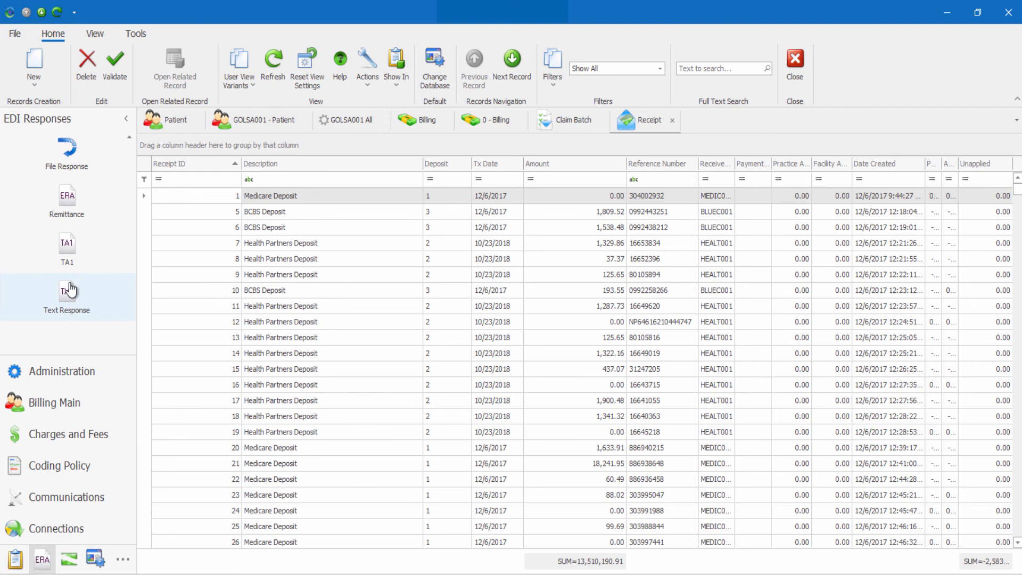
scroll(68, 290, up, 3)
click(83, 169)
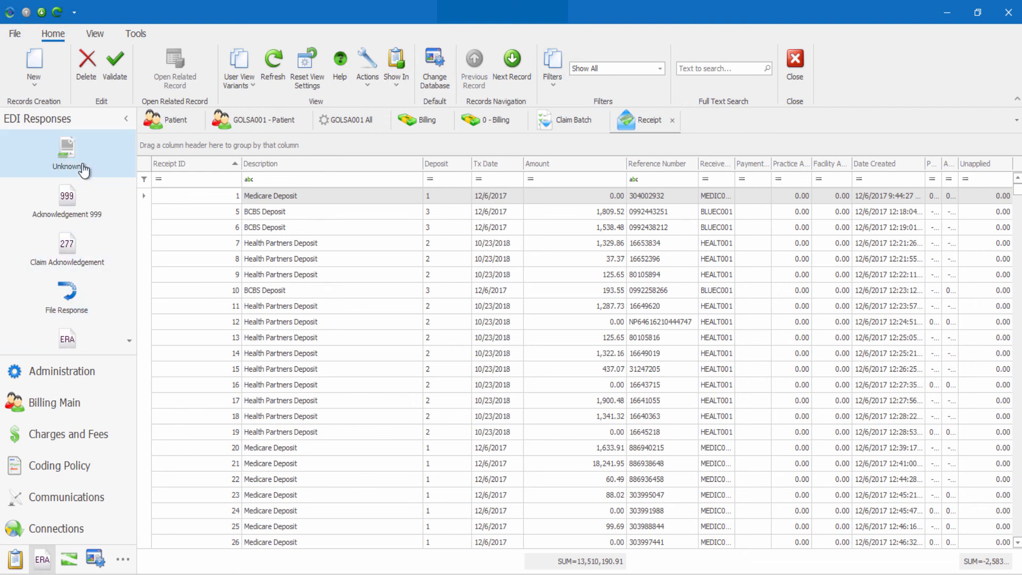